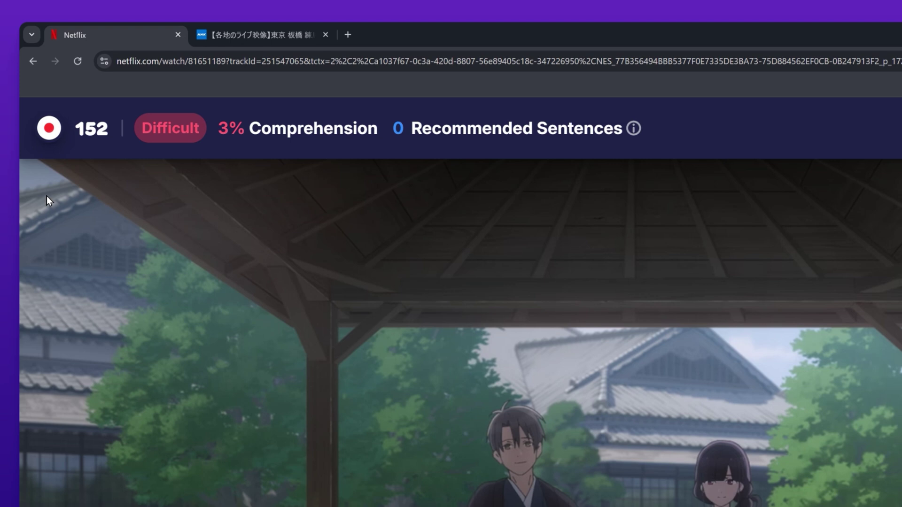
Step: Check the target language, then open Migaku's subtitle and playback settings for the episode
left_click(48, 129)
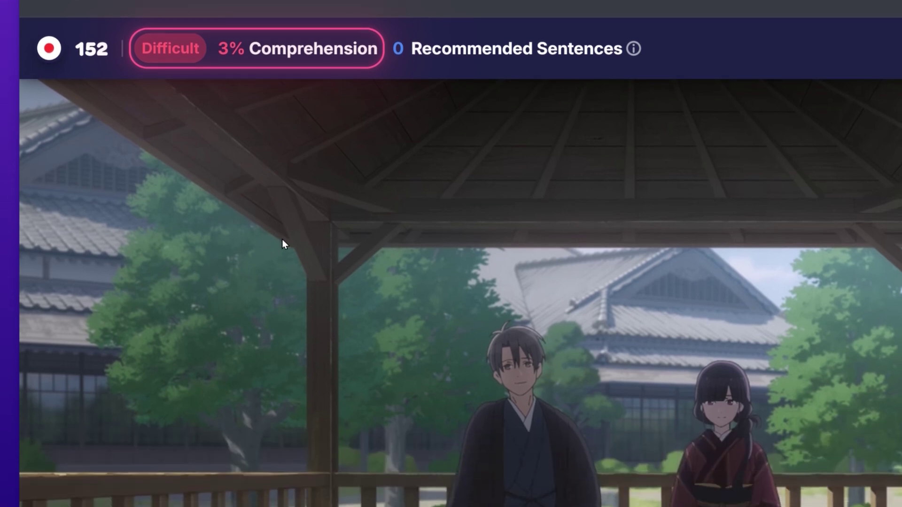
mouse_move(192, 55)
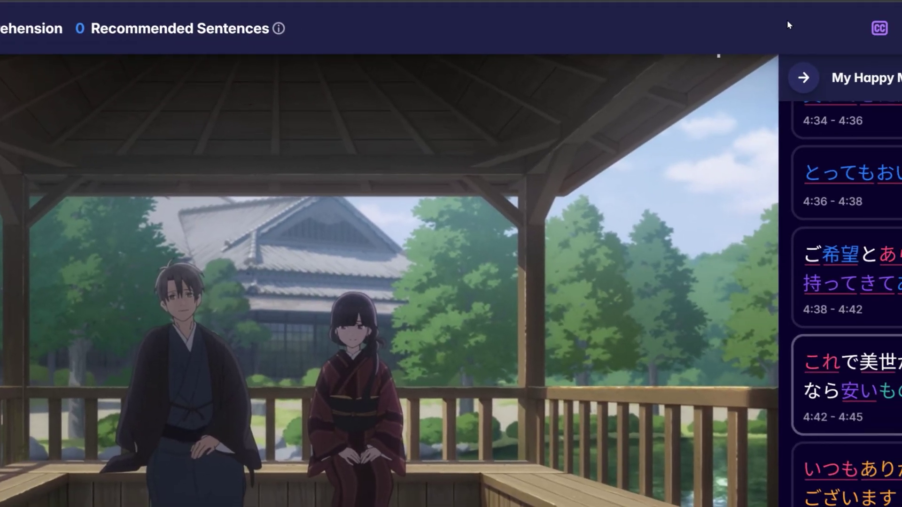
left_click(879, 28)
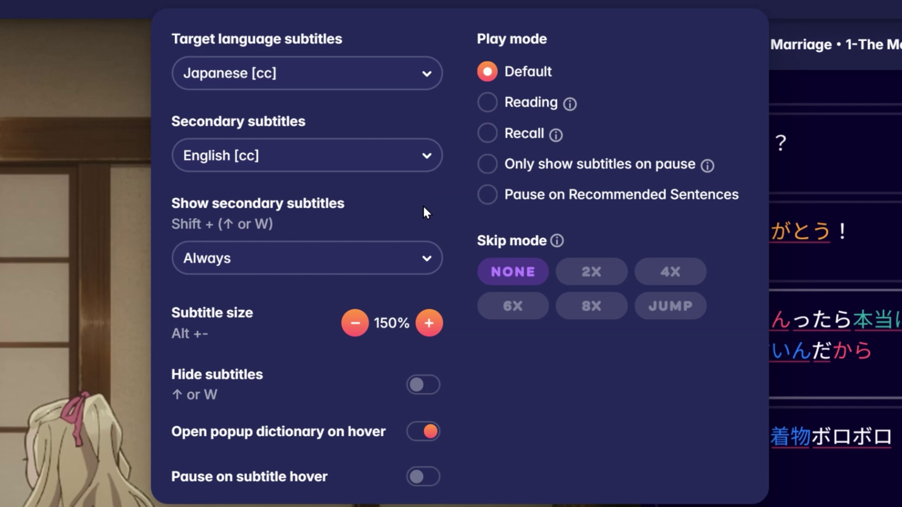
Step: Try showing English secondary subtitles only on hover while watching the video
left_click(425, 259)
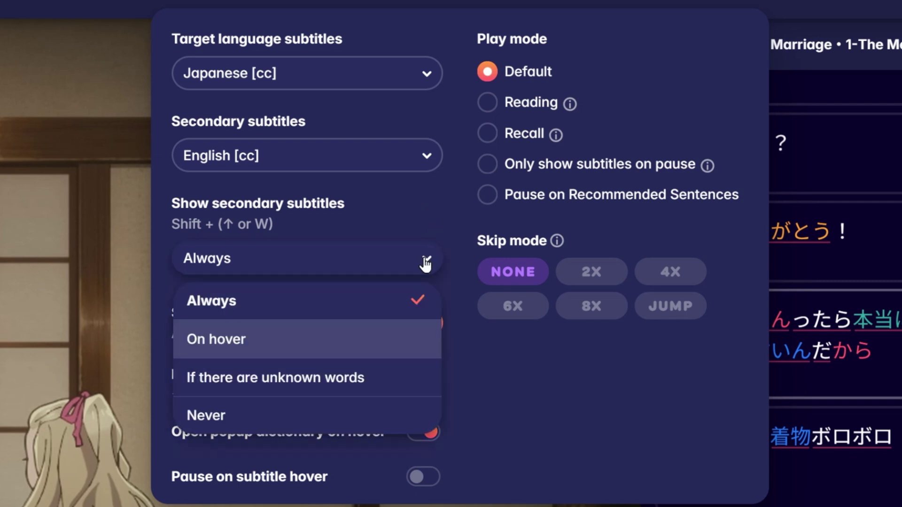
left_click(372, 346)
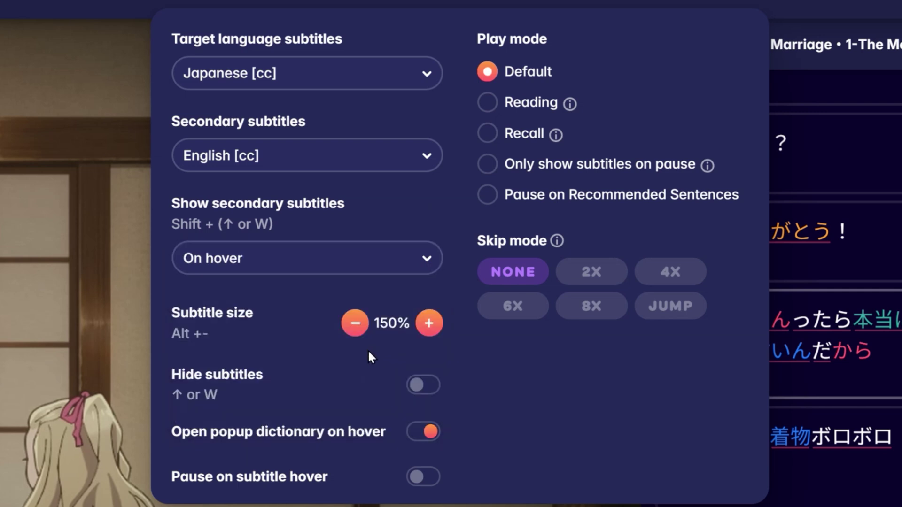
key("Escape")
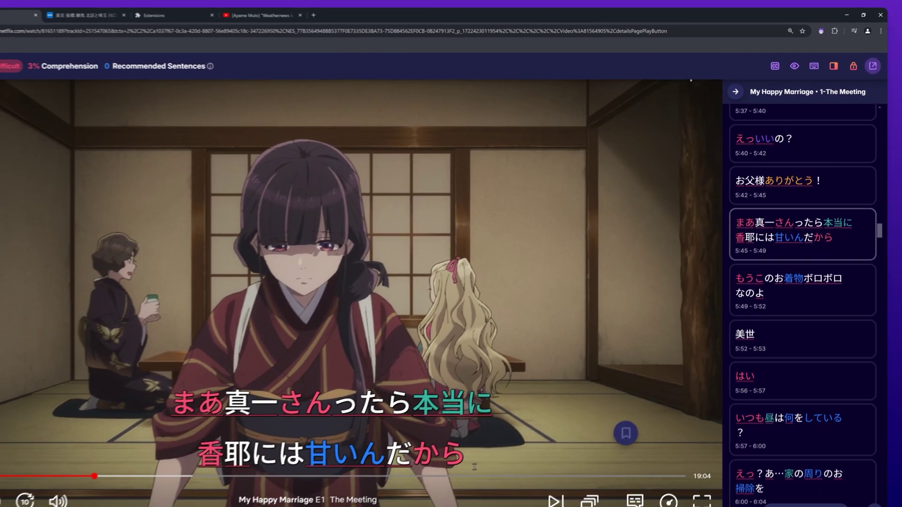
mouse_move(472, 469)
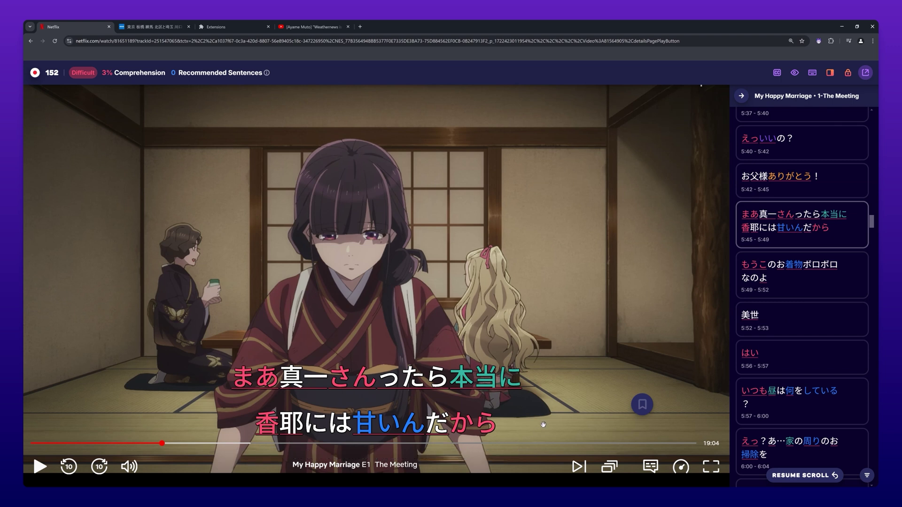
mouse_move(517, 454)
Step: Switch secondary subtitles to appear only when there are unknown words
left_click(777, 72)
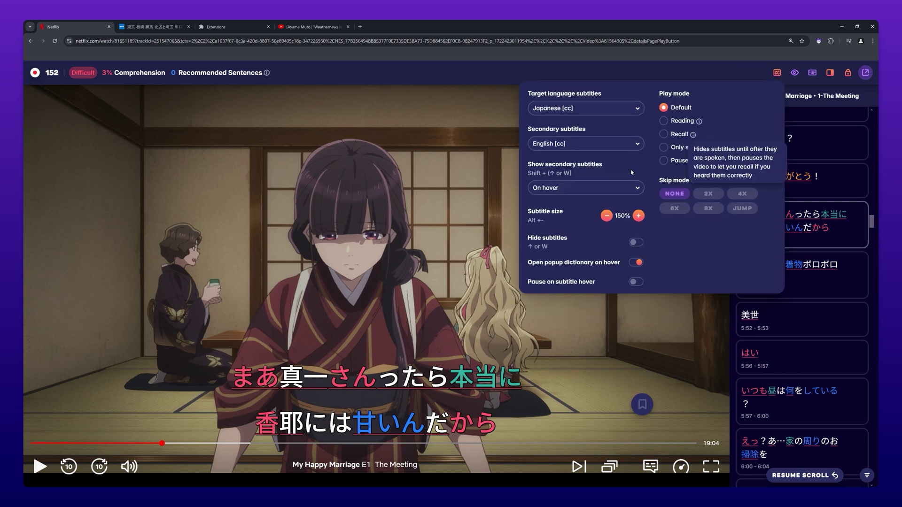
left_click(610, 188)
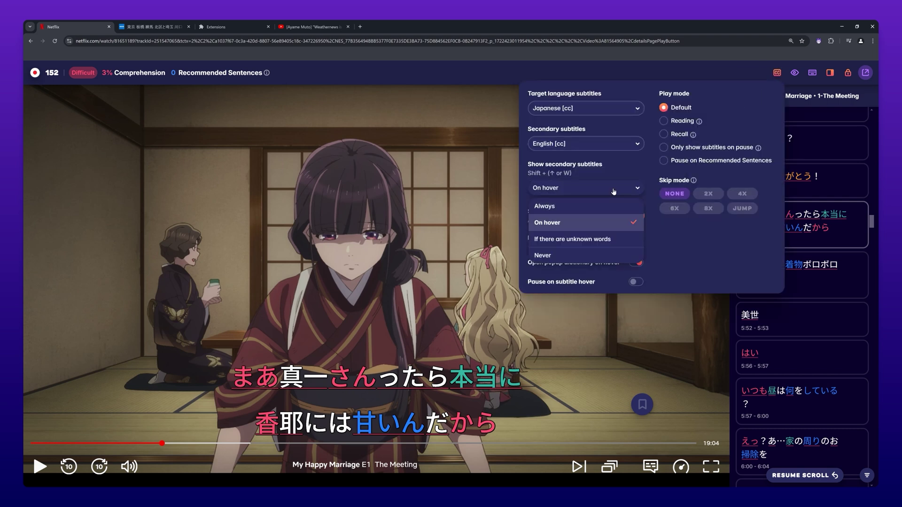
left_click(598, 239)
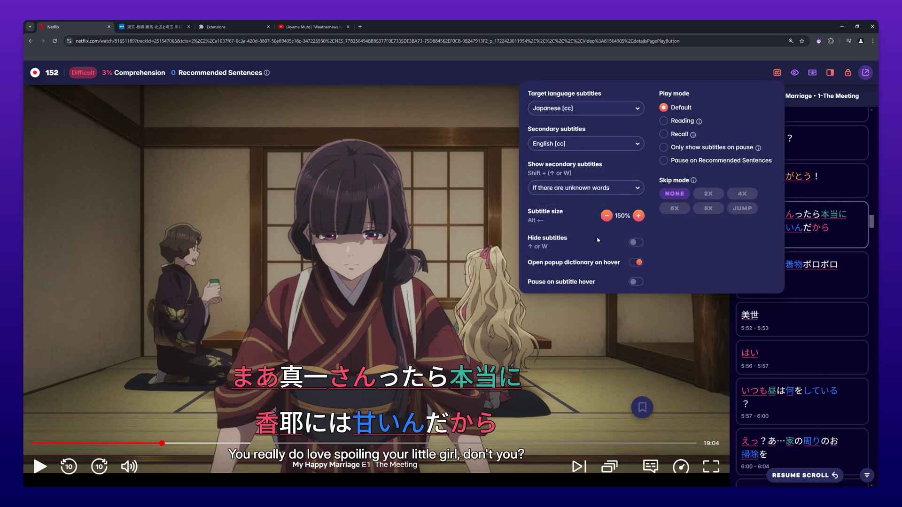
left_click(609, 331)
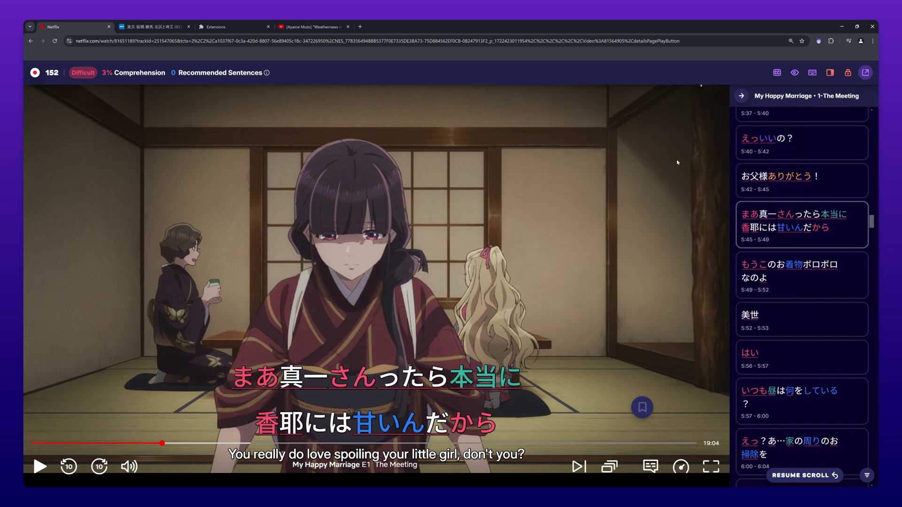
Step: Set Show secondary subtitles to Never and close the settings
left_click(777, 72)
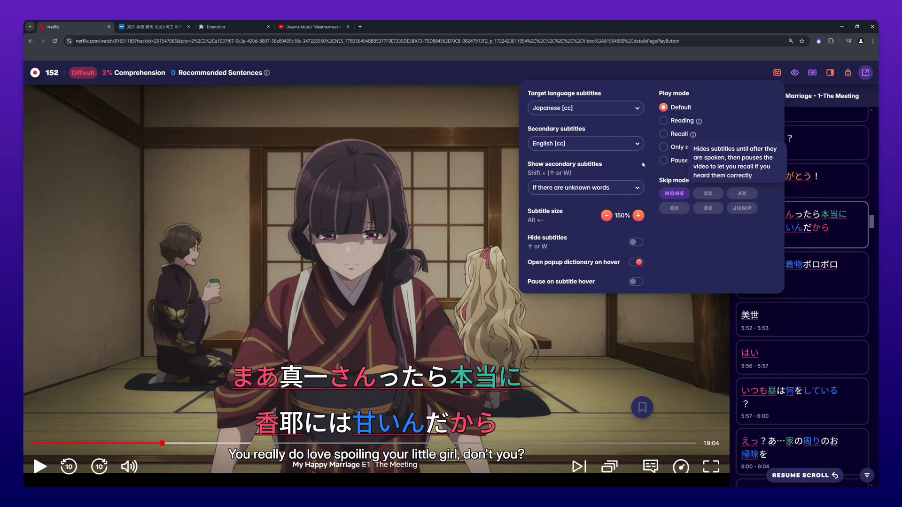
left_click(621, 186)
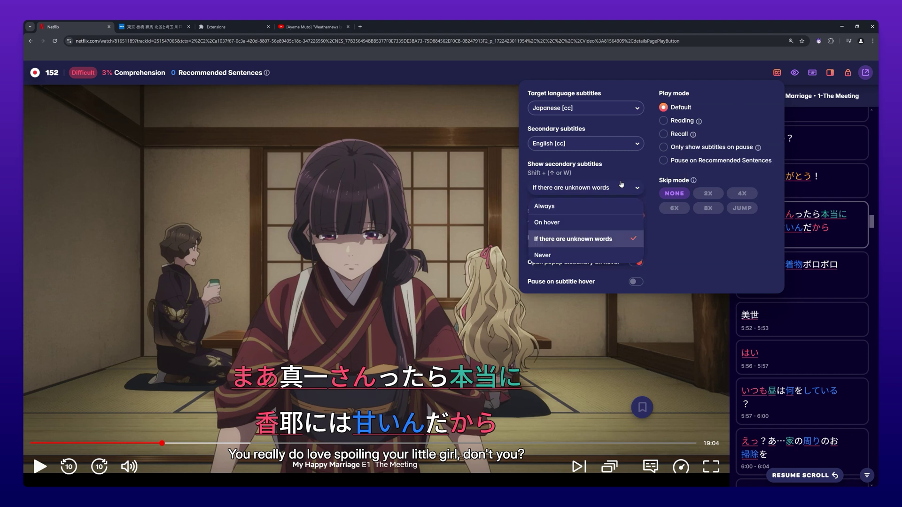
left_click(598, 256)
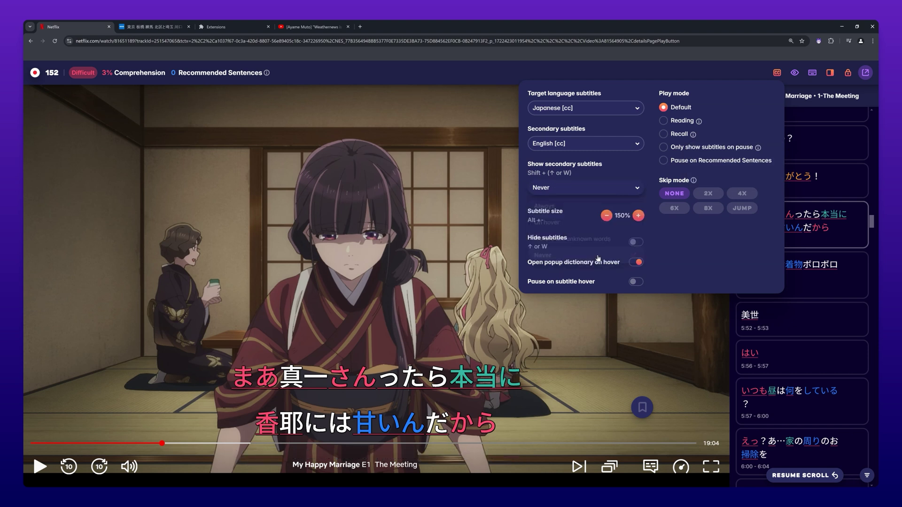
left_click(585, 332)
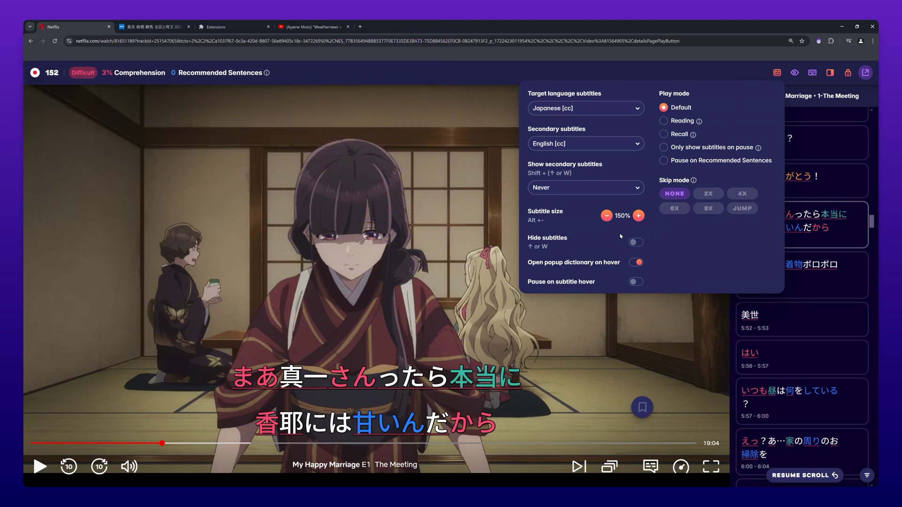
left_click(606, 216)
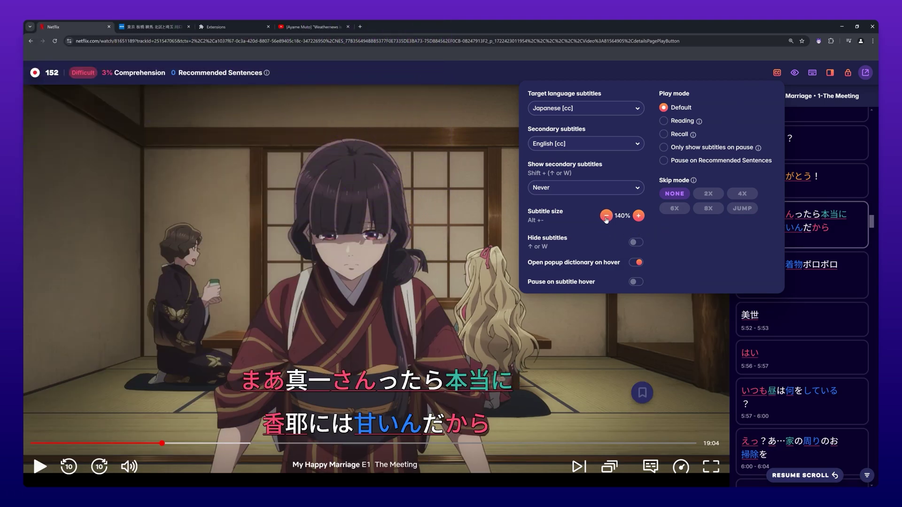
left_click(606, 216)
left_click(606, 217)
left_click(605, 217)
left_click(606, 217)
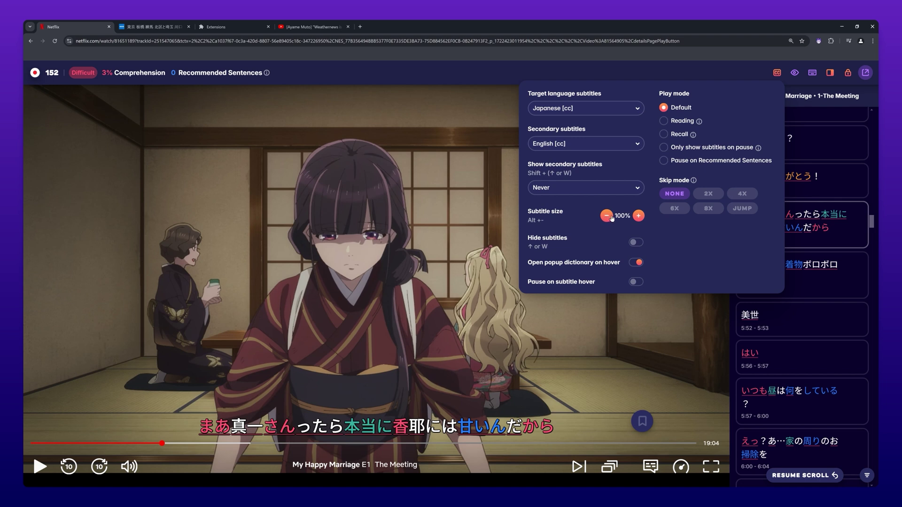
left_click(639, 215)
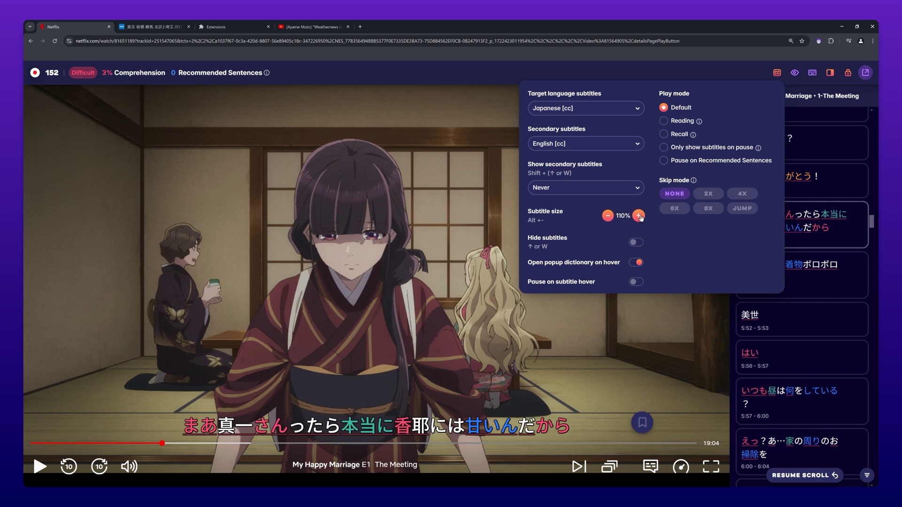
left_click(638, 215)
left_click(638, 216)
left_click(639, 216)
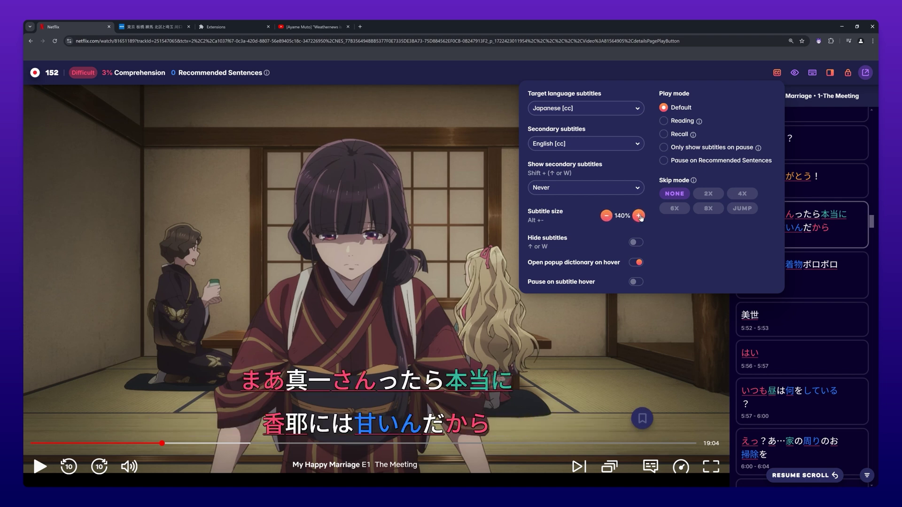
left_click(638, 216)
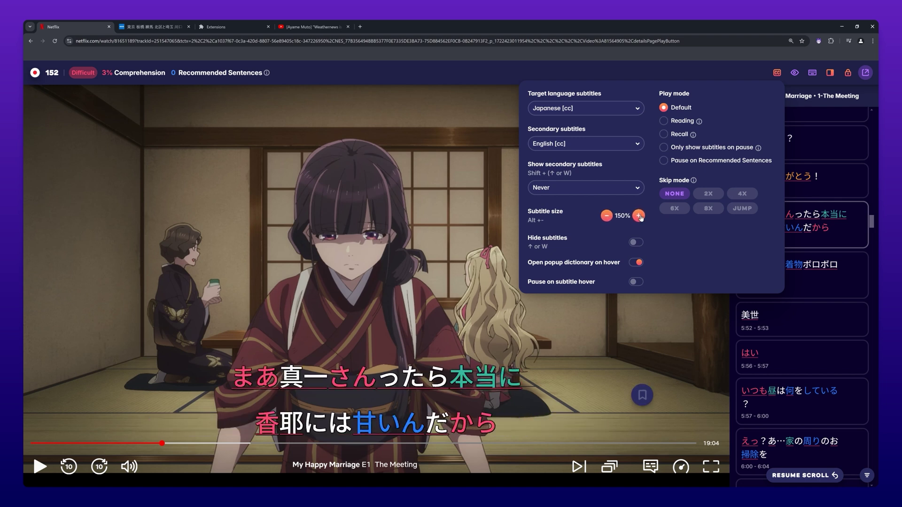
left_click(644, 243)
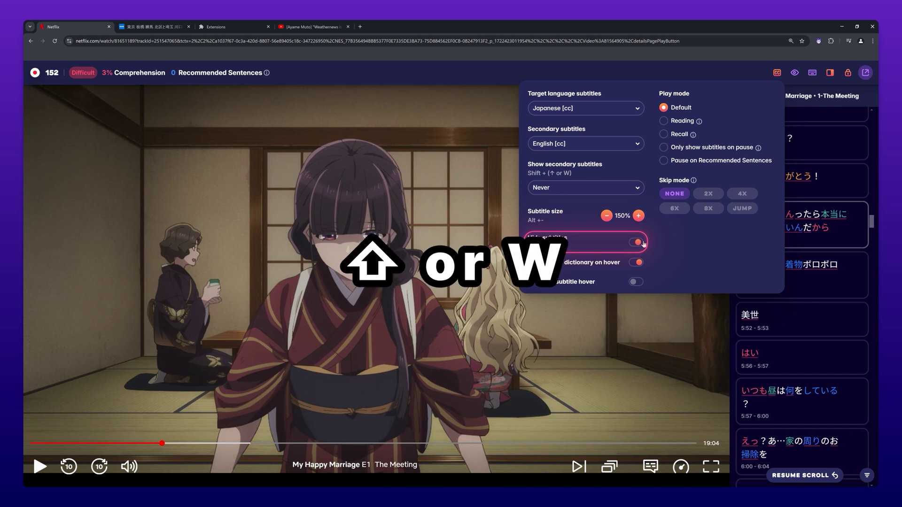
left_click(644, 244)
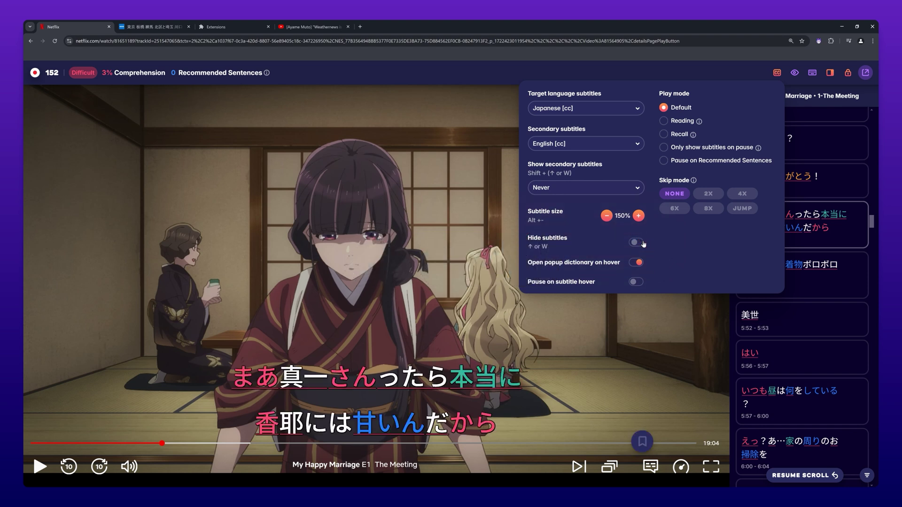
left_click(643, 244)
left_click(643, 243)
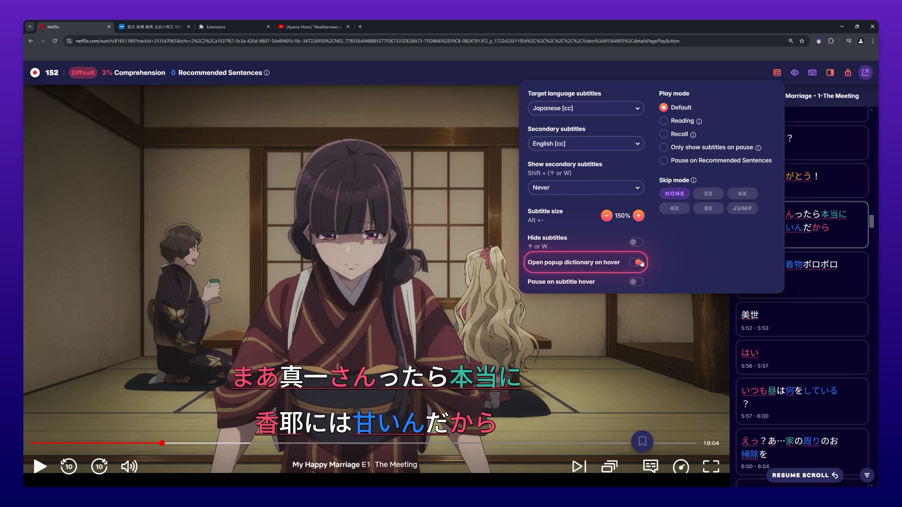
mouse_move(507, 376)
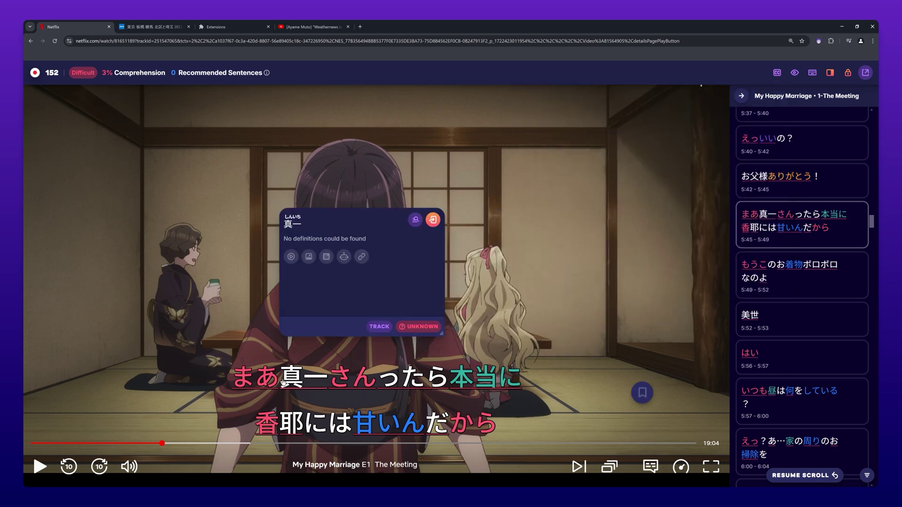
mouse_move(253, 391)
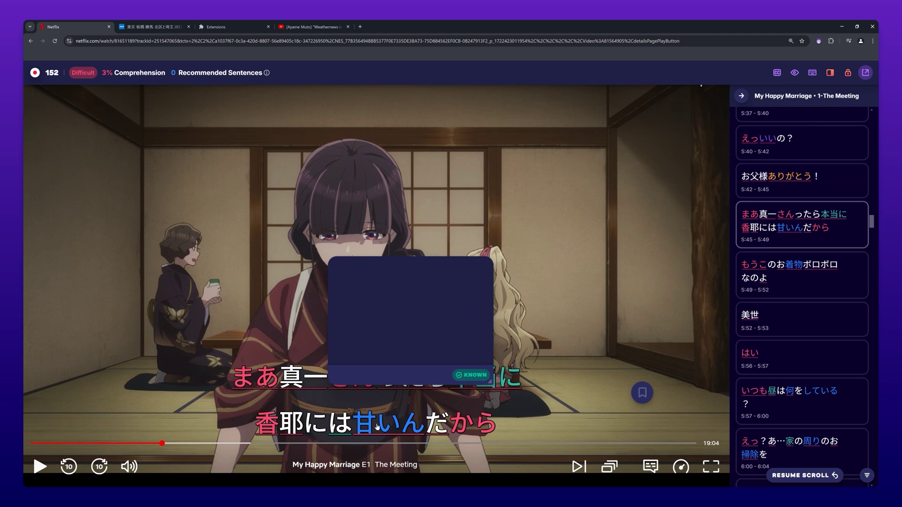
mouse_move(409, 426)
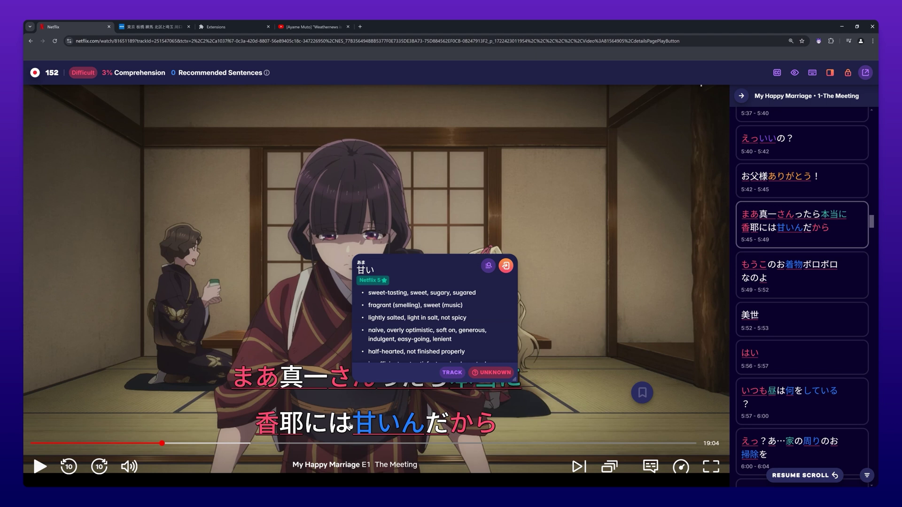
Step: Turn off the hover popup dictionary and switch on Pause on subtitle hover
mouse_move(343, 426)
left_click(777, 73)
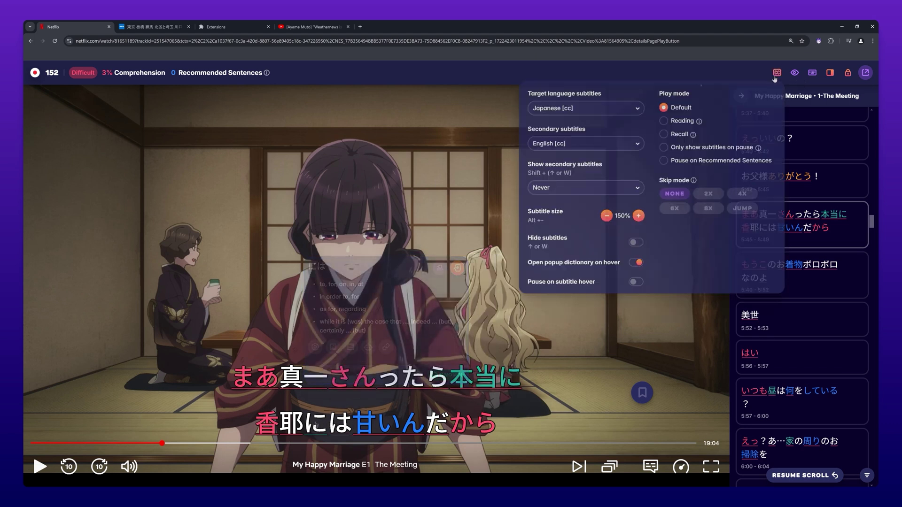
left_click(636, 262)
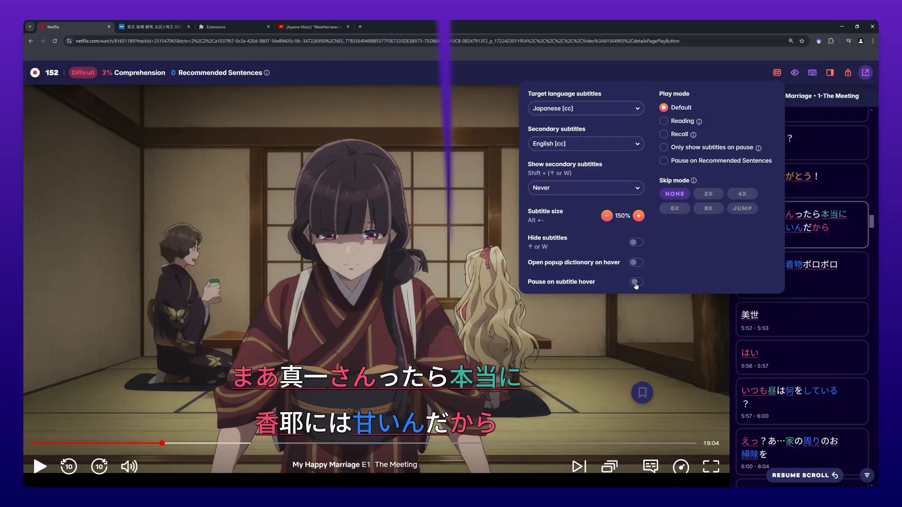
left_click(635, 282)
Step: Resume the episode, pausing on the はい line and the old man's line, then continuing
left_click(426, 284)
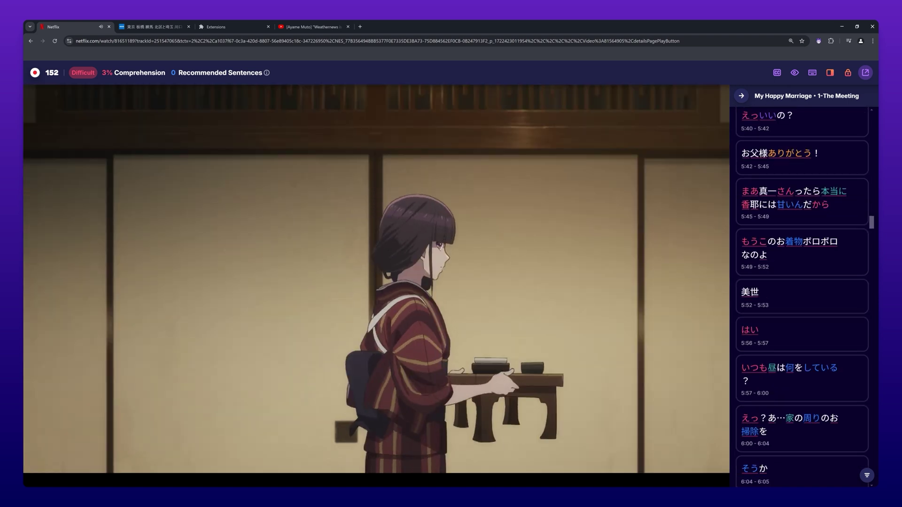
left_click(384, 423)
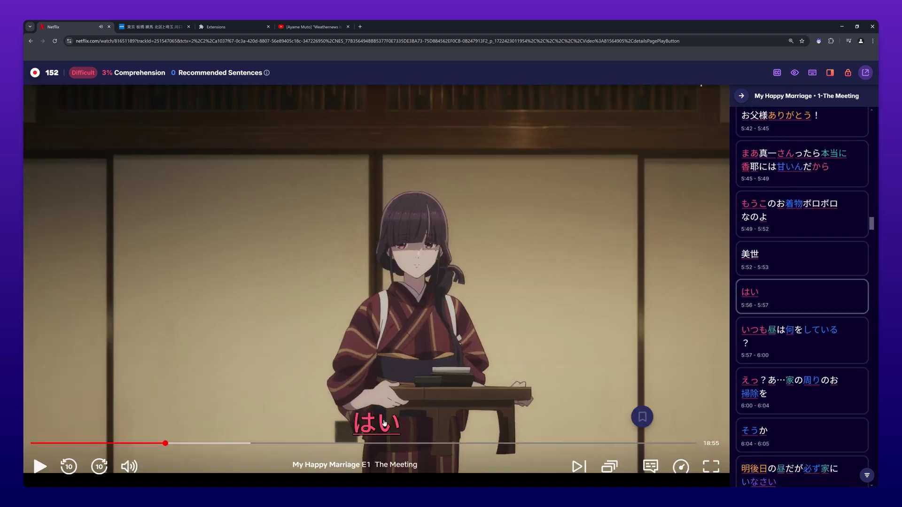
left_click(437, 362)
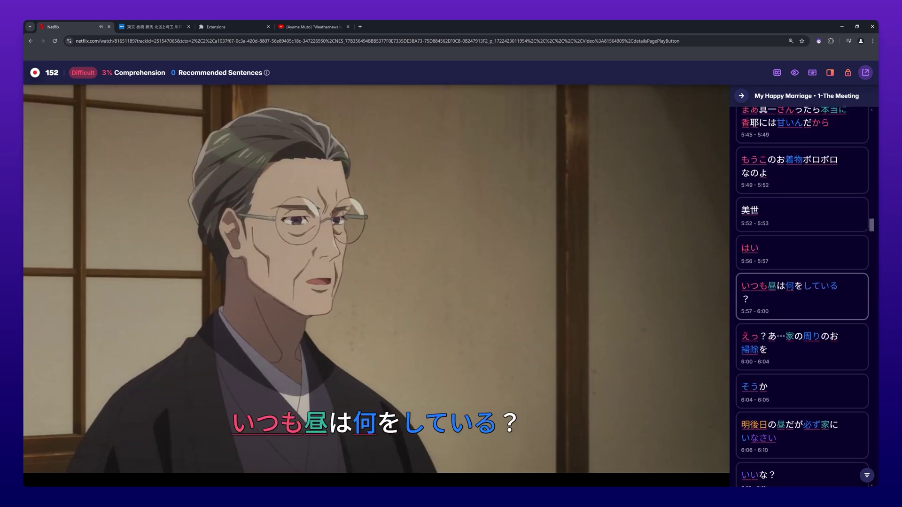
left_click(420, 425)
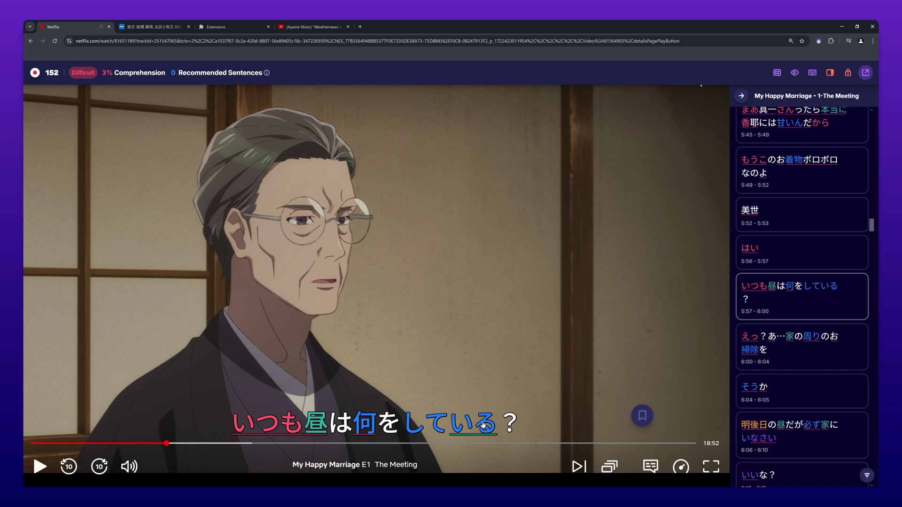
left_click(504, 368)
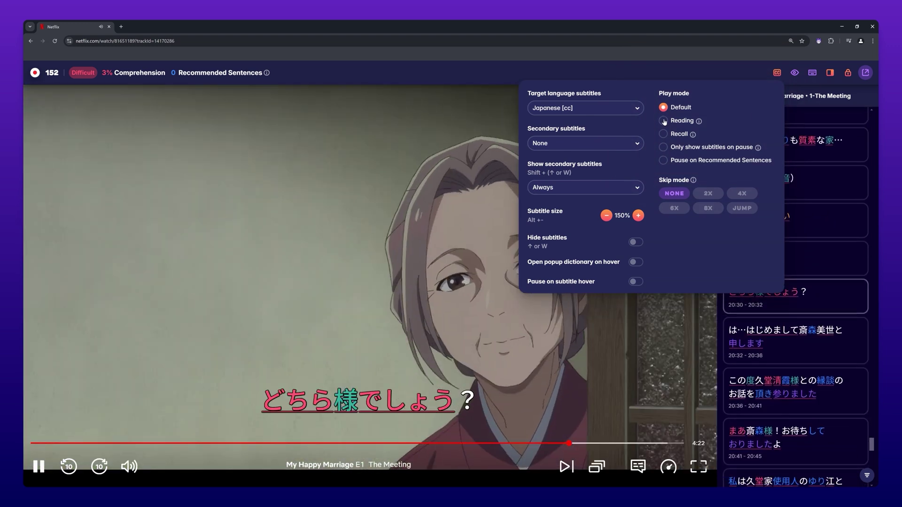
Step: Switch the play mode to Reading and resume playback
left_click(662, 121)
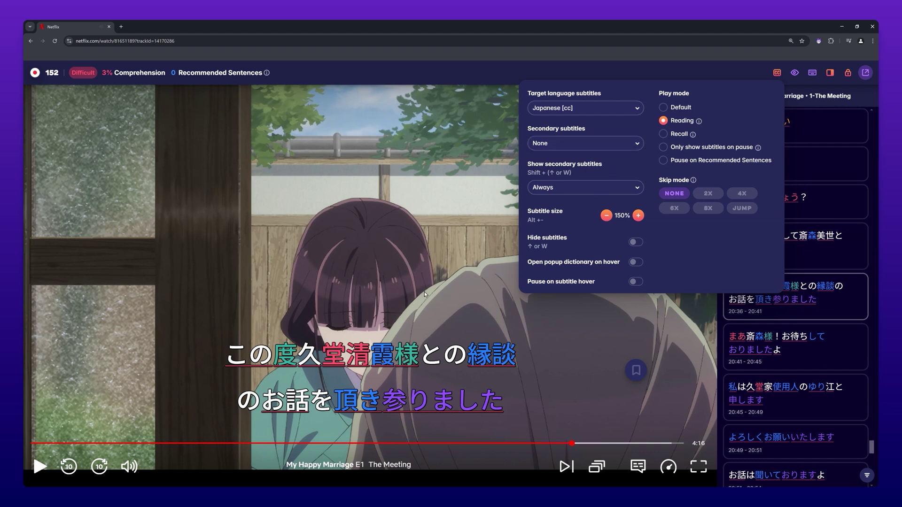
left_click(325, 297)
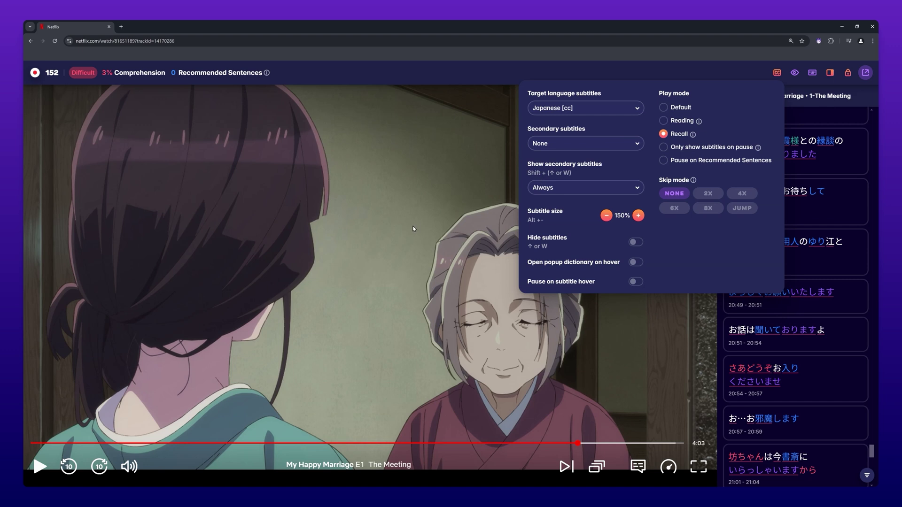
Step: Play several lines in Recall mode, continuing playback after each line pauses
left_click(413, 229)
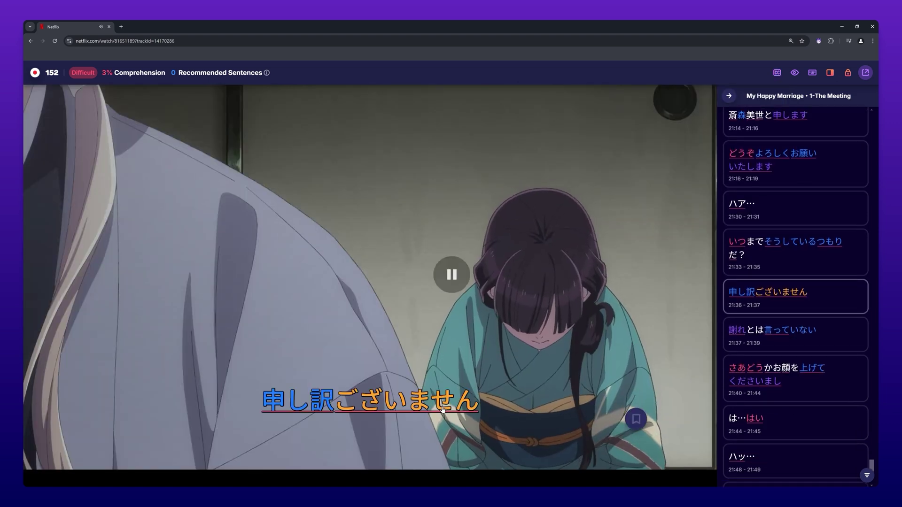
left_click(242, 403)
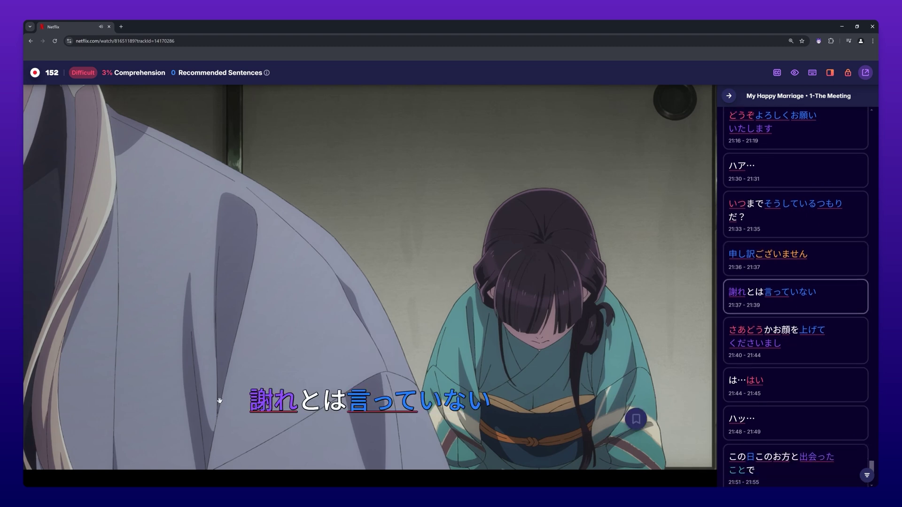
left_click(220, 401)
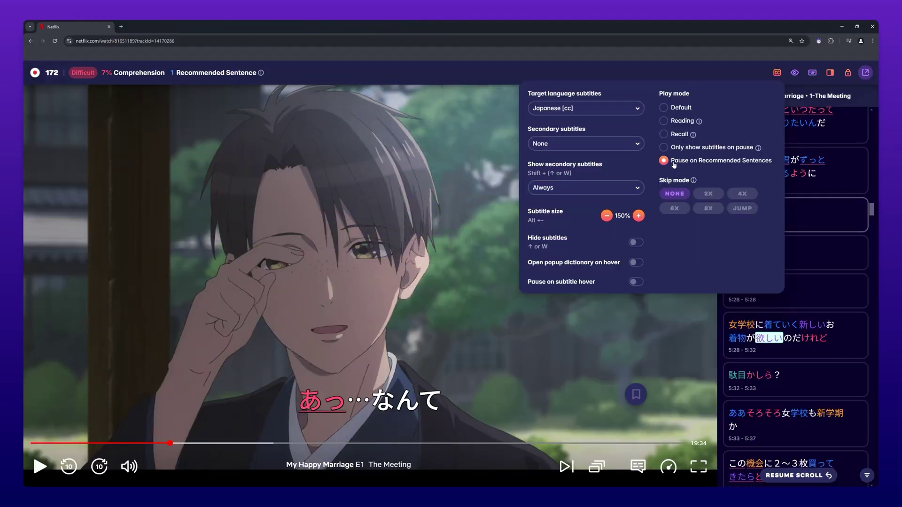
Step: Close Migaku's settings and resume playback of the episode
left_click(419, 222)
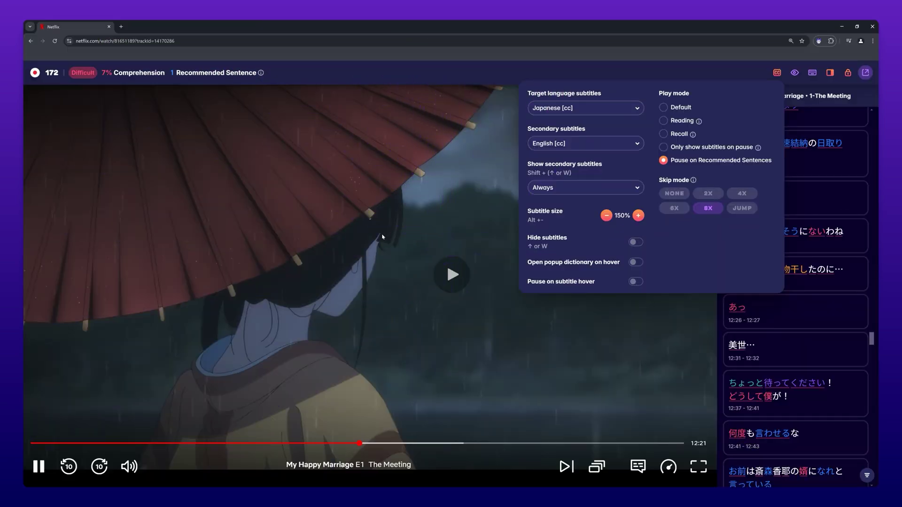
Step: Resume watching, then close the settings again to continue playback in Jump skip mode
left_click(382, 238)
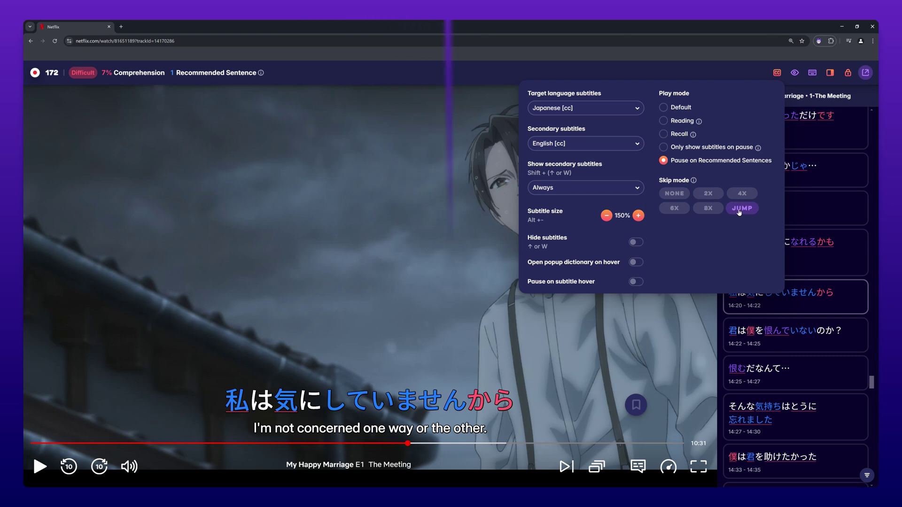
left_click(461, 333)
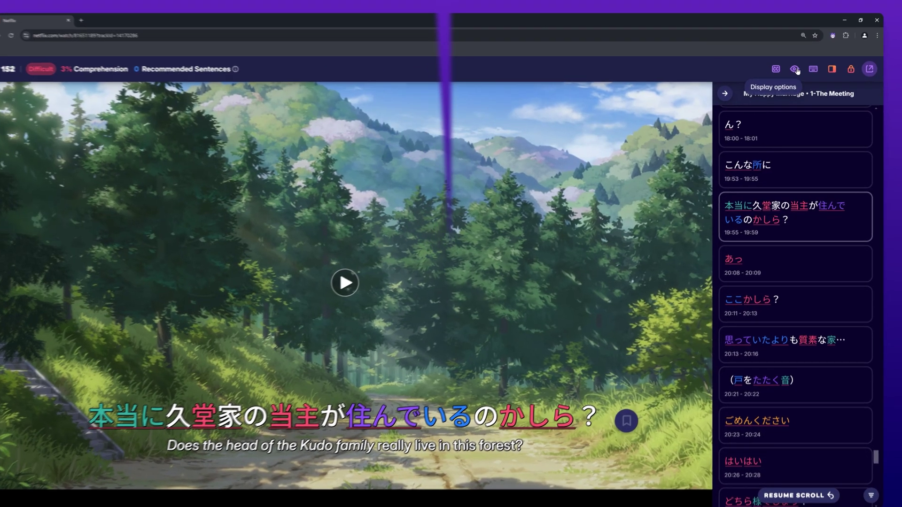
Step: Open Display options and toggle Learning status off and on twice, leaving it on
left_click(795, 70)
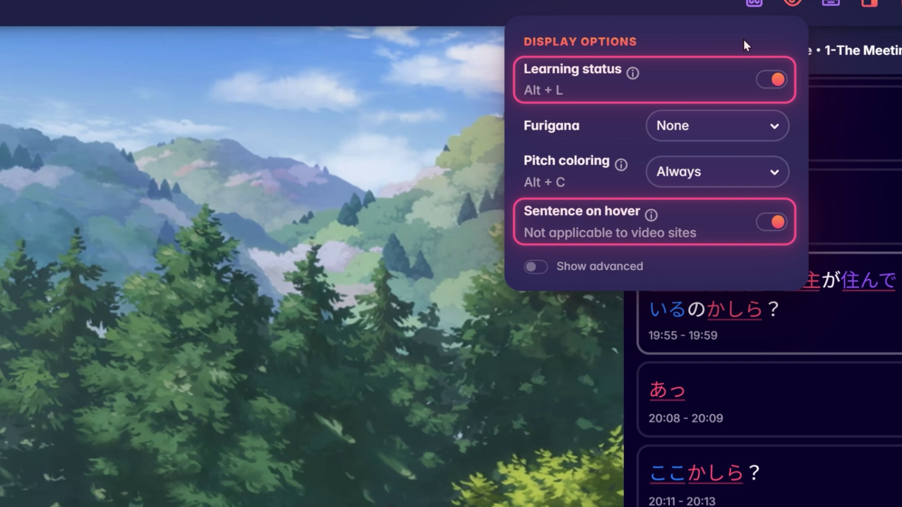
left_click(773, 81)
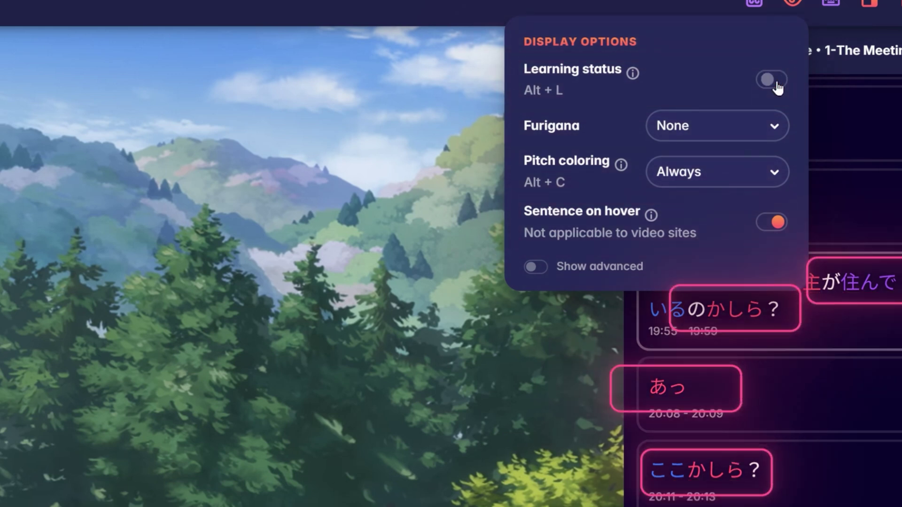
left_click(776, 84)
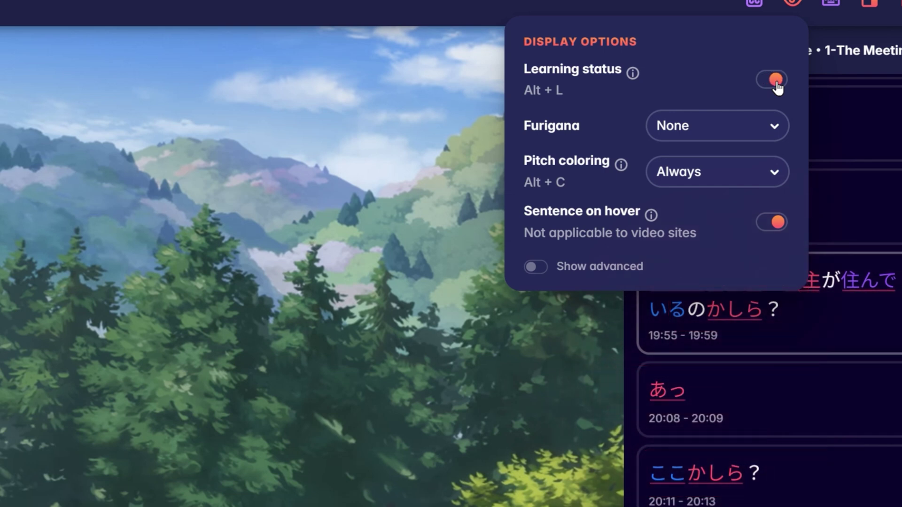
left_click(776, 84)
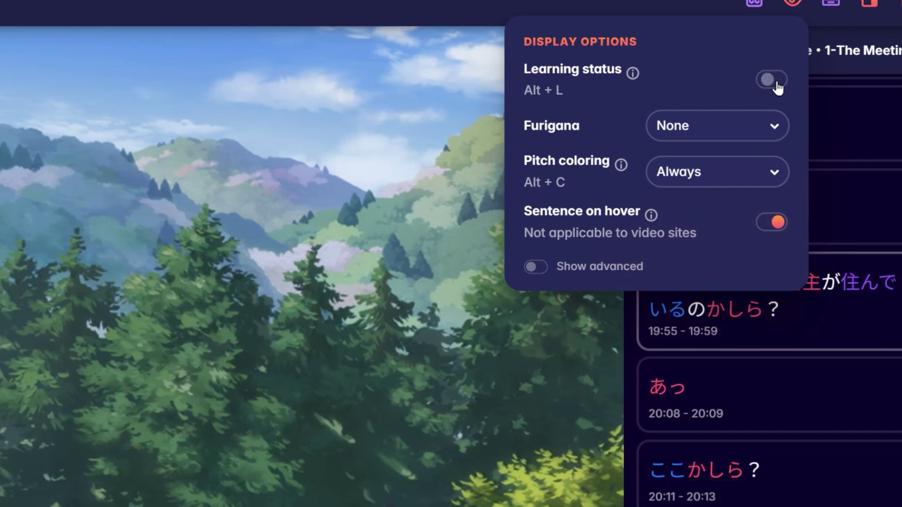
left_click(775, 83)
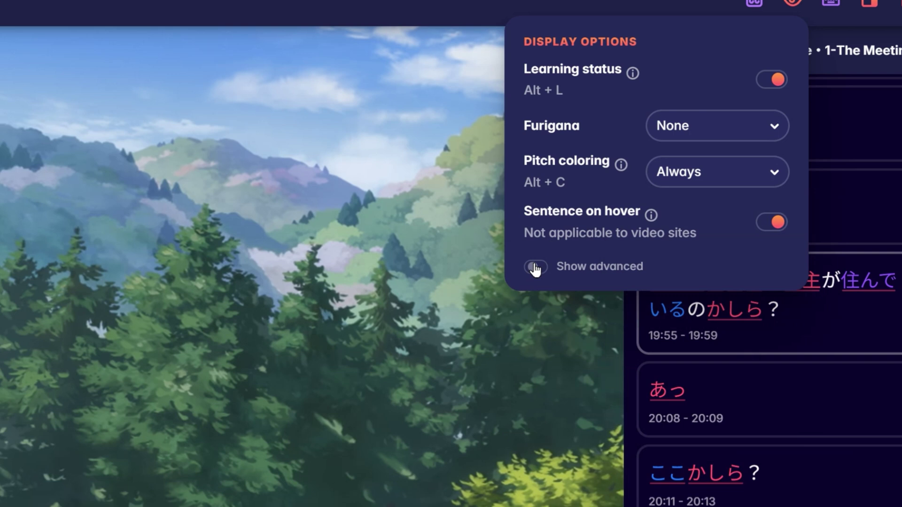
Step: Enable Show advanced to check Compound Lookups, then view the Keyboard Shortcuts list
left_click(535, 268)
mouse_move(660, 328)
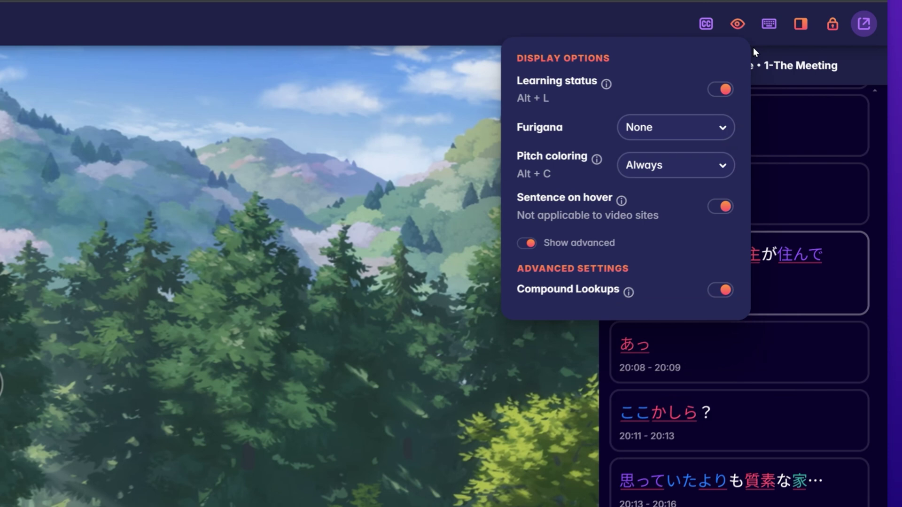
left_click(769, 24)
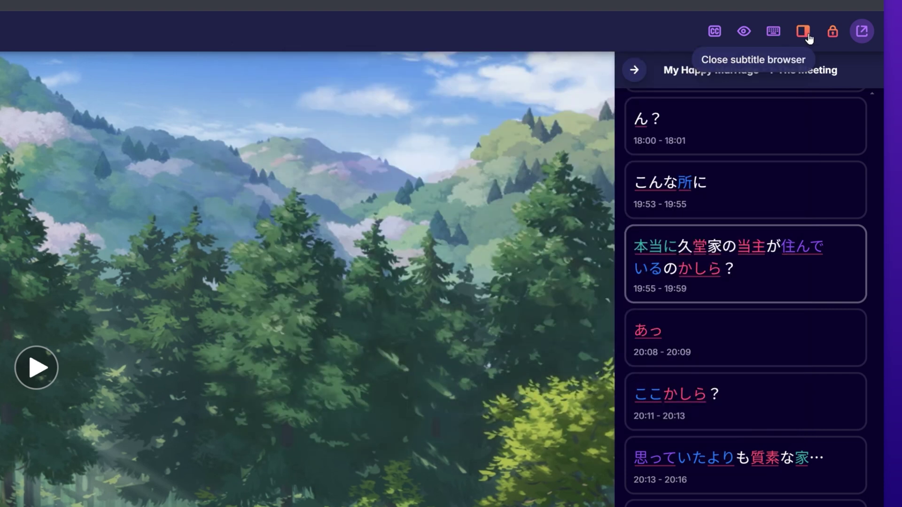
Step: Toggle Migaku's subtitle browser closed and open twice, leaving it open, then unpin the toolbar so it auto-hides
left_click(807, 33)
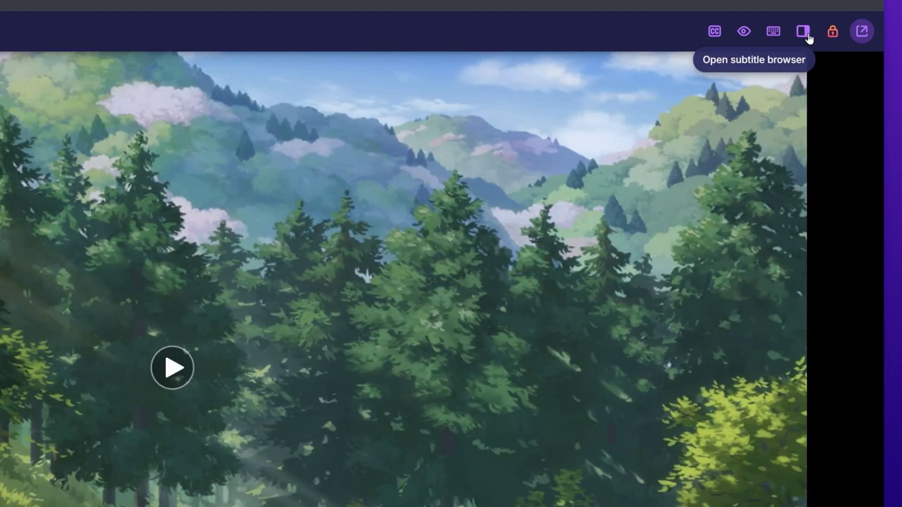
left_click(808, 37)
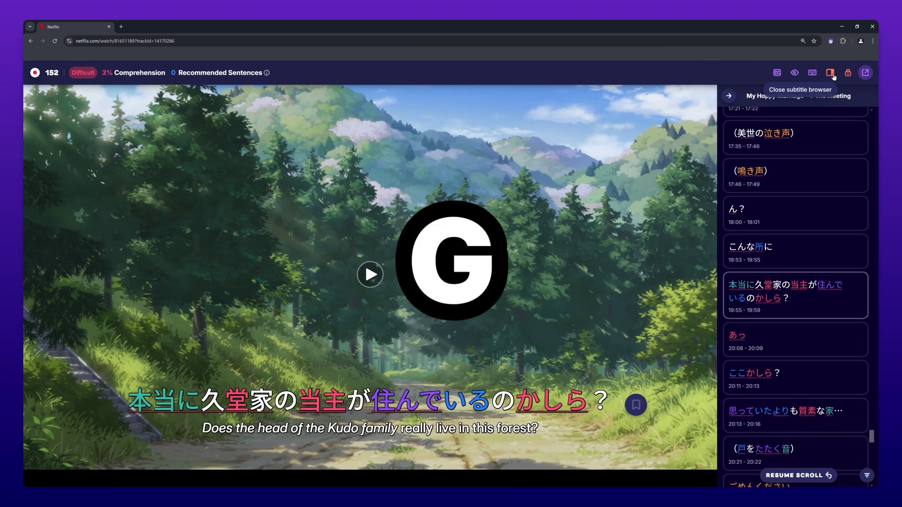
left_click(830, 74)
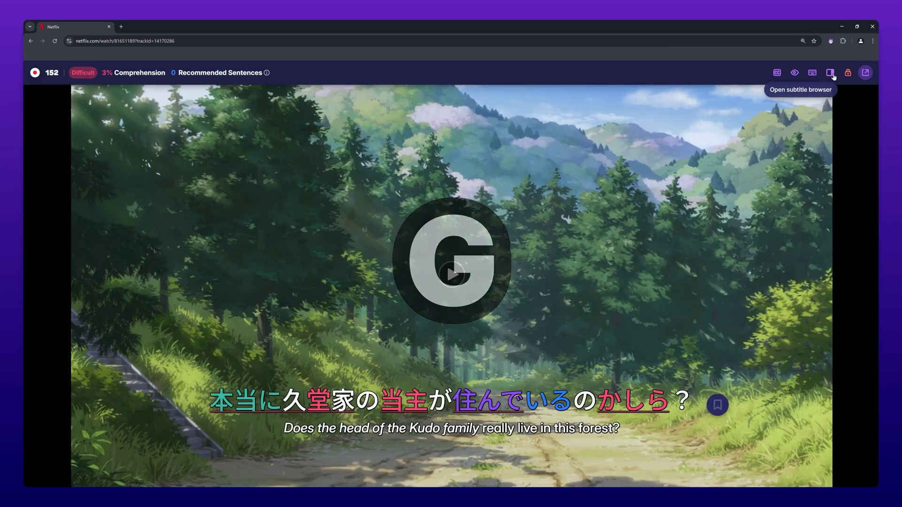
left_click(830, 74)
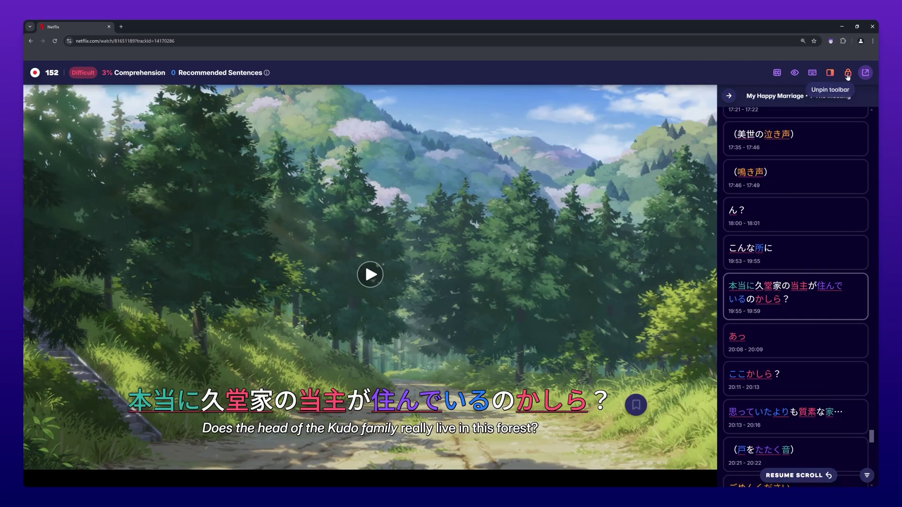
left_click(848, 74)
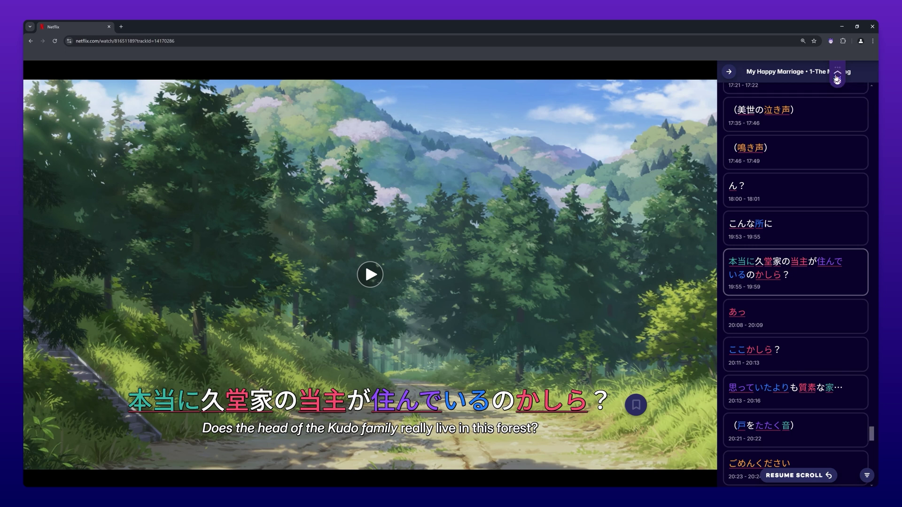
mouse_move(836, 76)
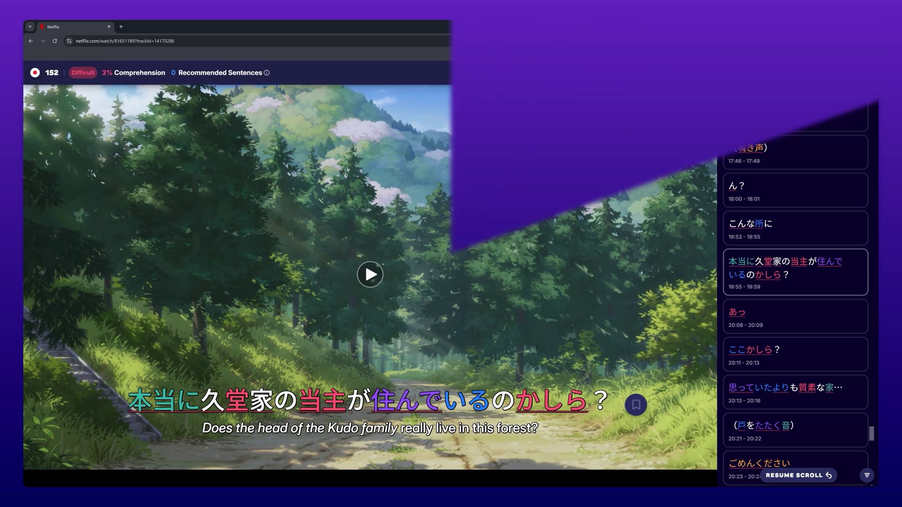